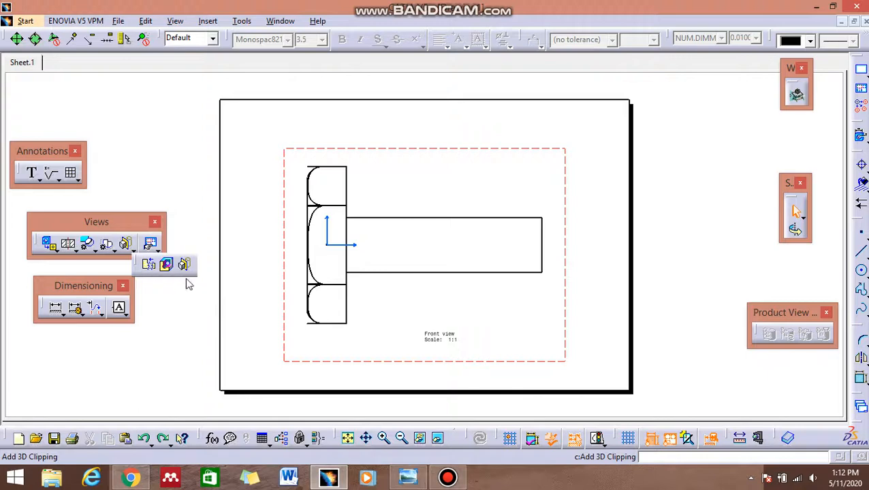
- Examine the reference image of a shaft's broken view and return to the bolt drawing
left_click(407, 477)
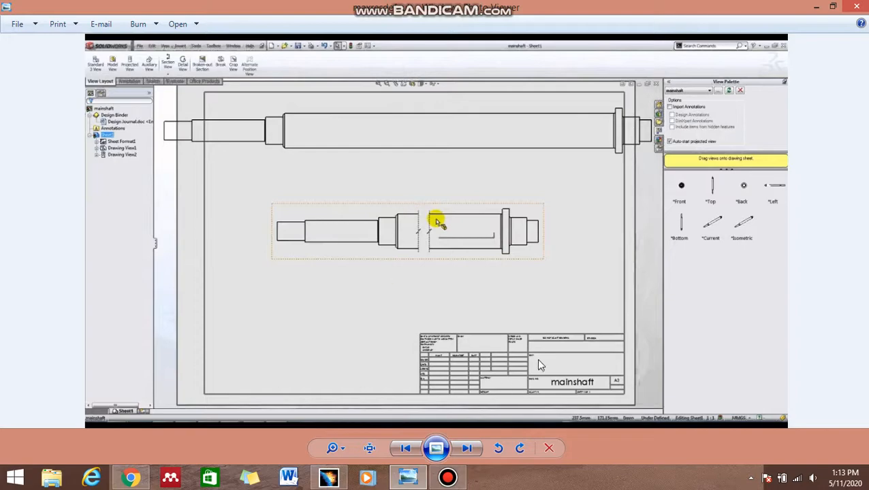
left_click(817, 6)
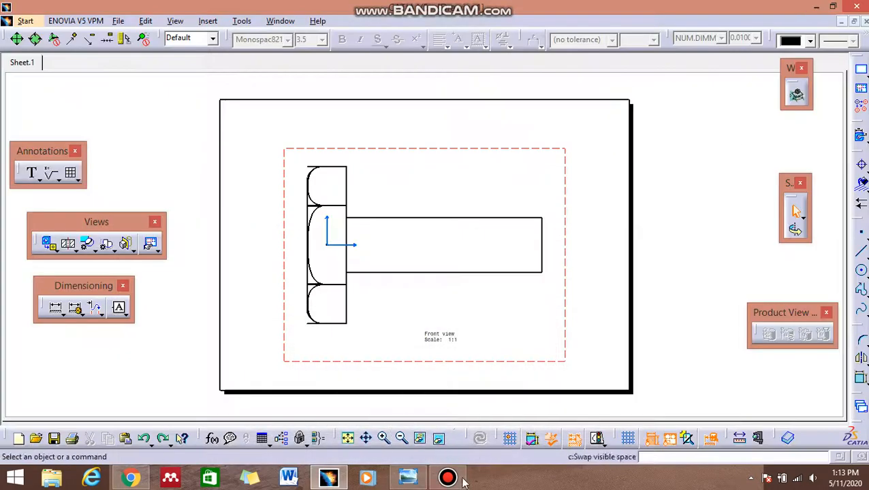
left_click(328, 478)
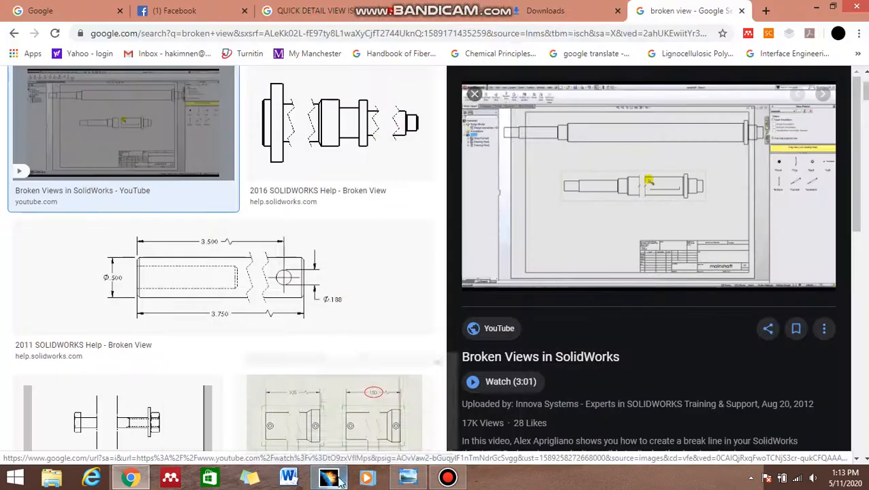
left_click(328, 478)
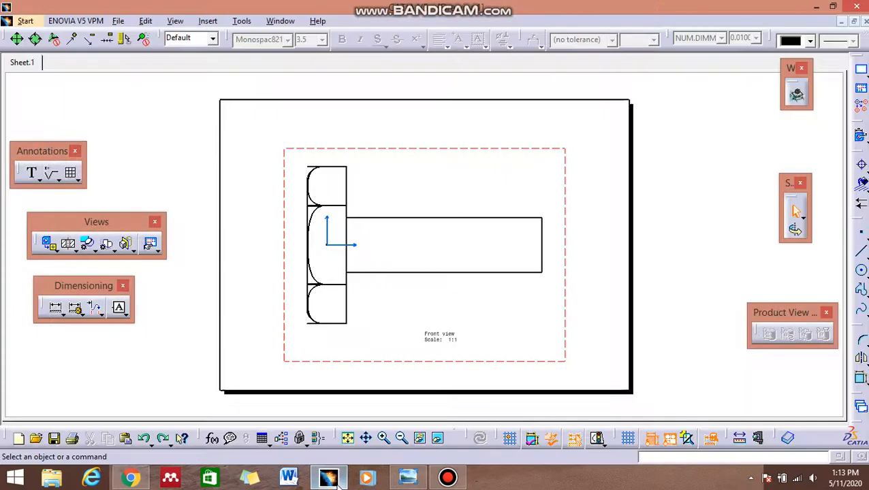
- Create a Broken View of the bolt's front view with two vertical break lines across the shank, and undo it
left_click(131, 250)
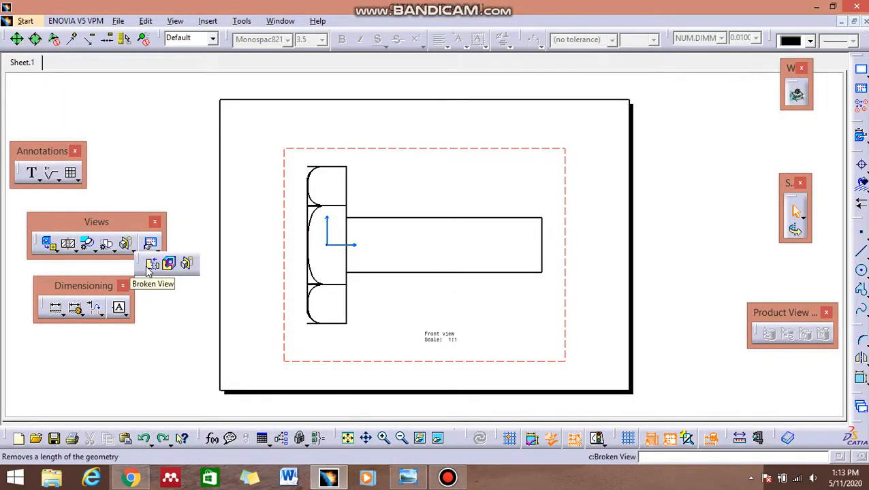
left_click(150, 265)
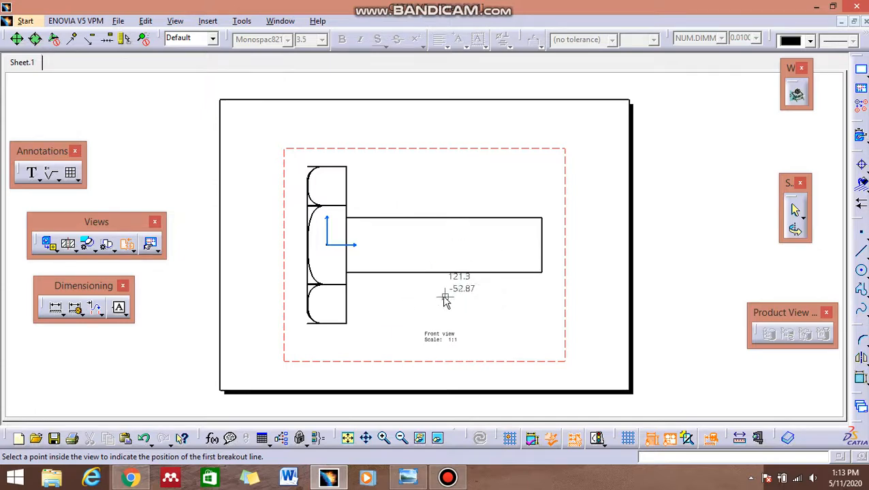
left_click(373, 283)
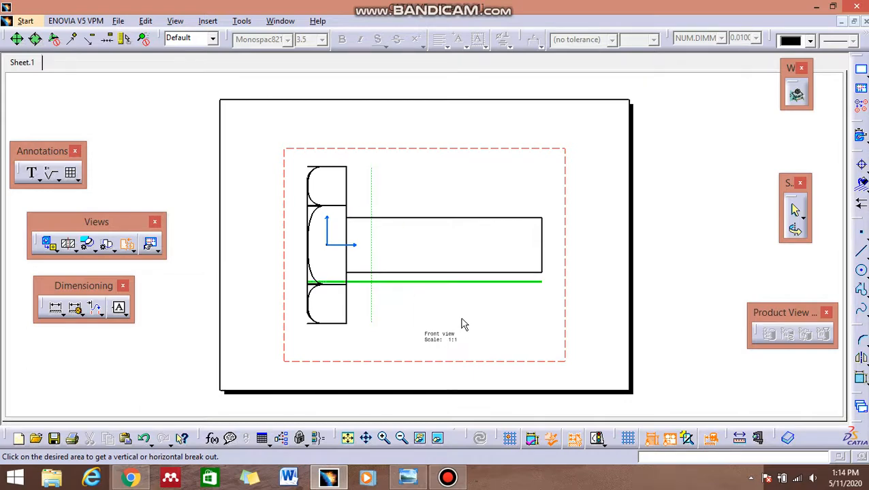
left_click(376, 196)
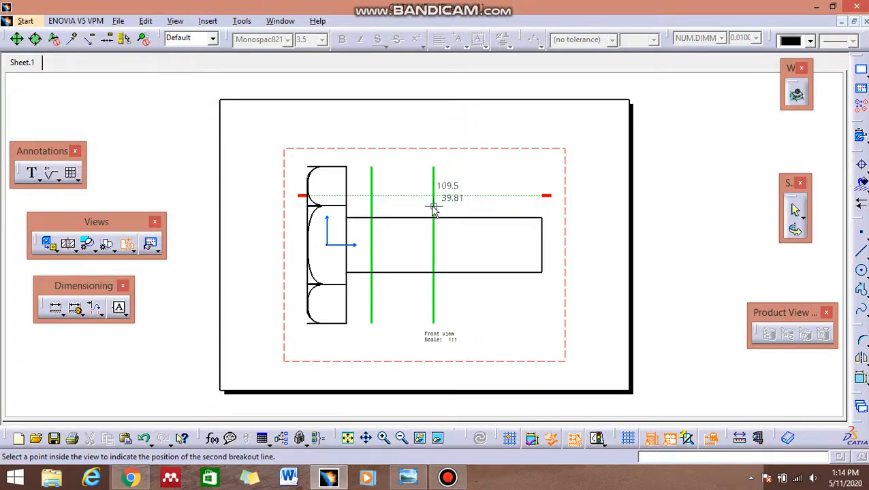
left_click(434, 209)
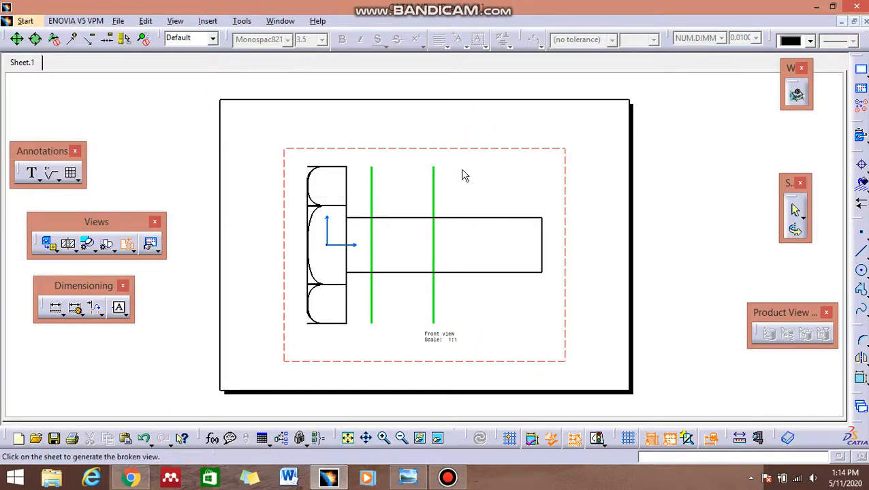
left_click(504, 181)
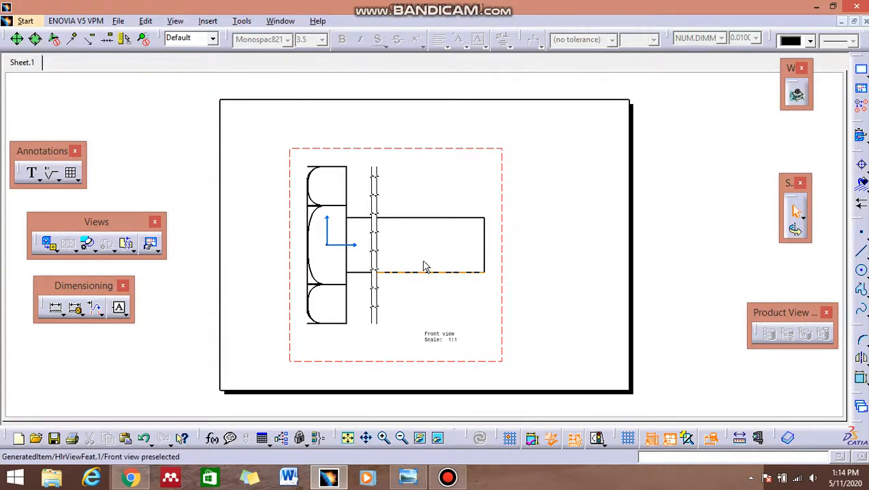
key("ctrl+z")
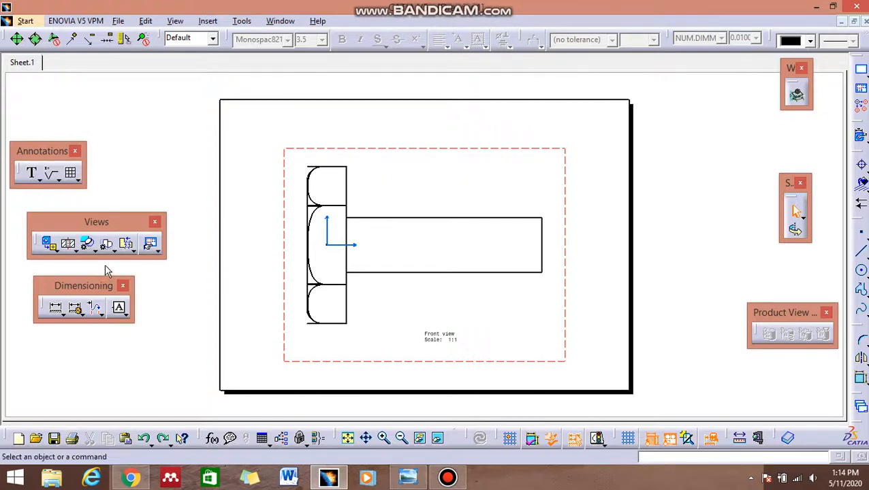
left_click(132, 250)
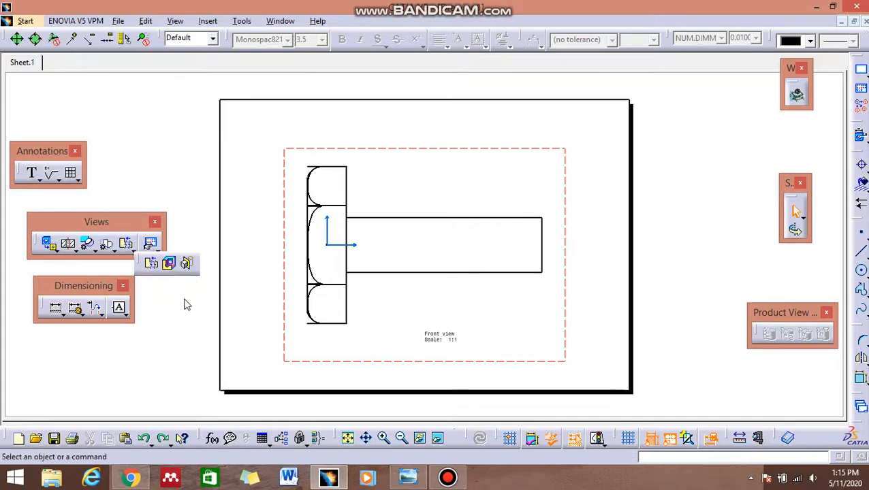
left_click(621, 320)
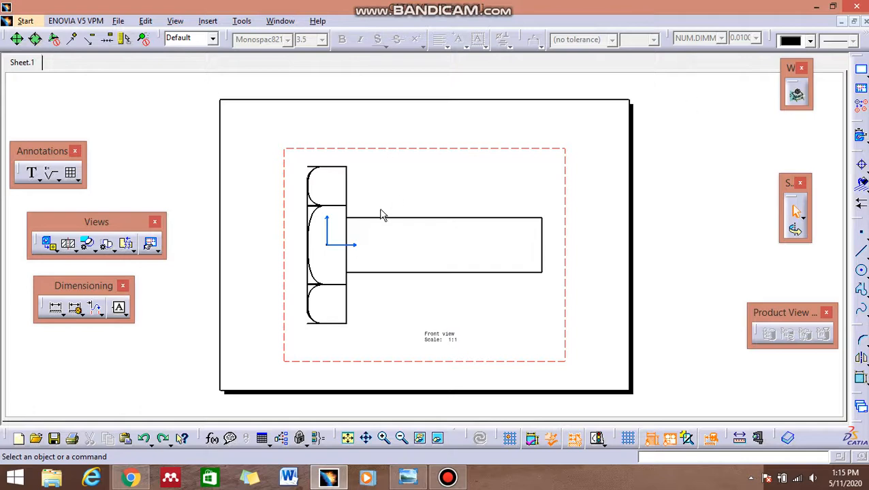
- Inspect the bolt's 3D part model around the junction of head and shank, and return to the drawing
left_click(841, 22)
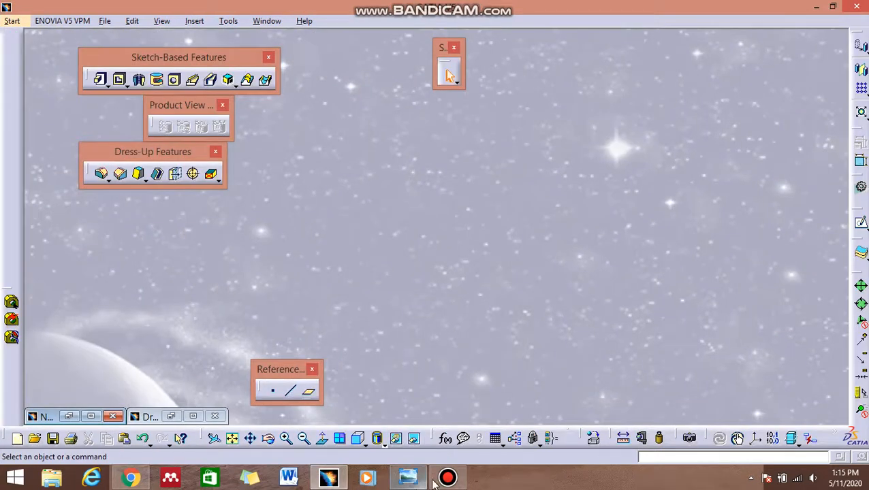
left_click(91, 416)
middle_click_drag(584, 301, 262, 219)
middle_click_drag(611, 272, 398, 157)
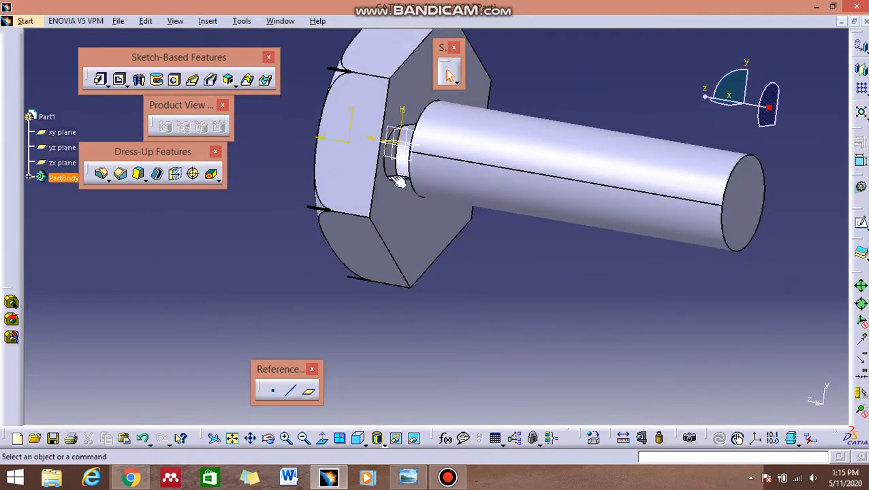
middle_click_drag(479, 285, 550, 266)
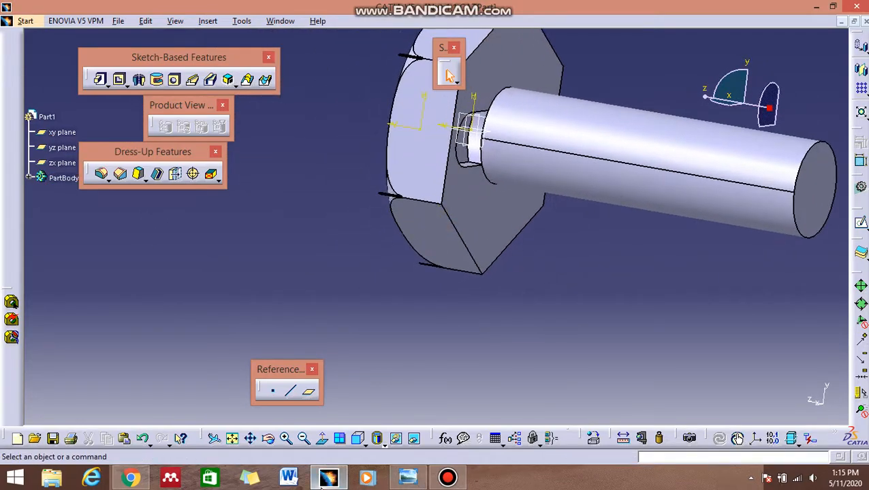
left_click(328, 479)
left_click(329, 478)
left_click(842, 21)
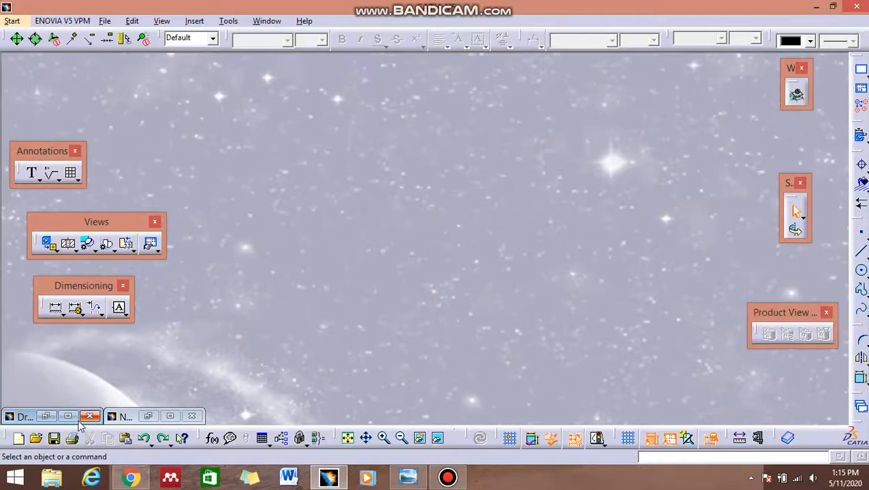
left_click(68, 416)
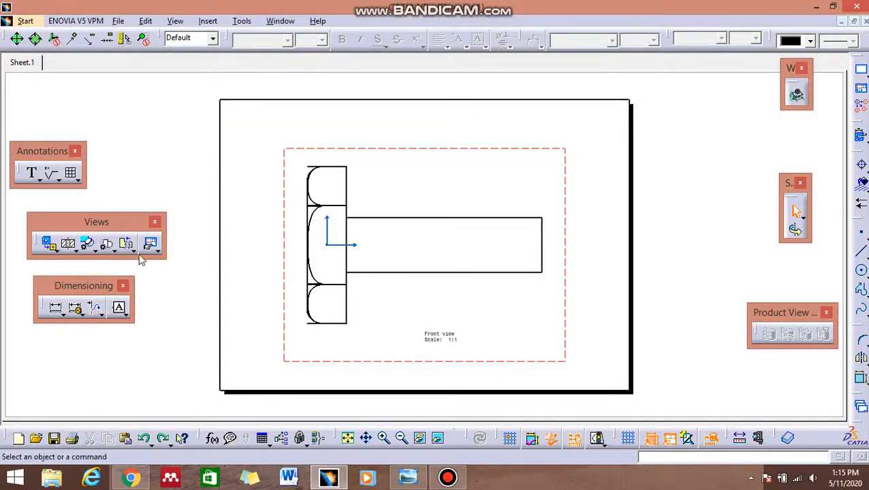
- Sketch a closed Breakout View profile about 33 mm wide and 124 mm tall over the bolt head in the front view
left_click(134, 251)
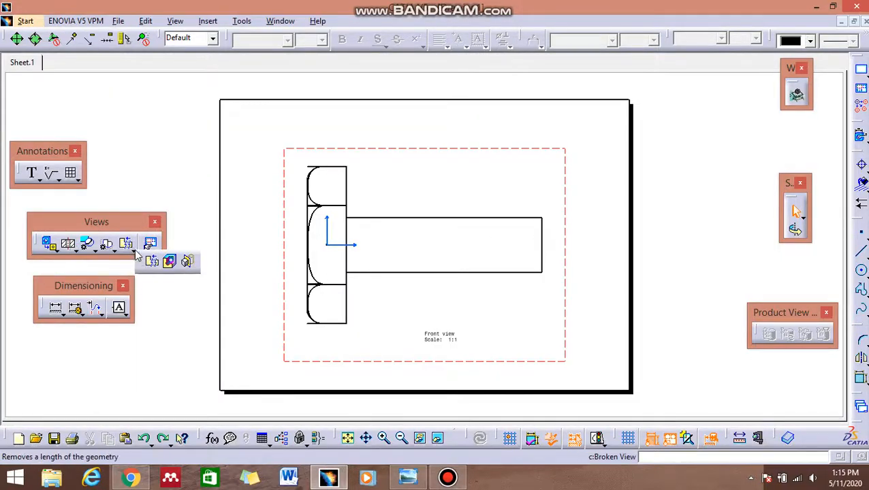
left_click(170, 263)
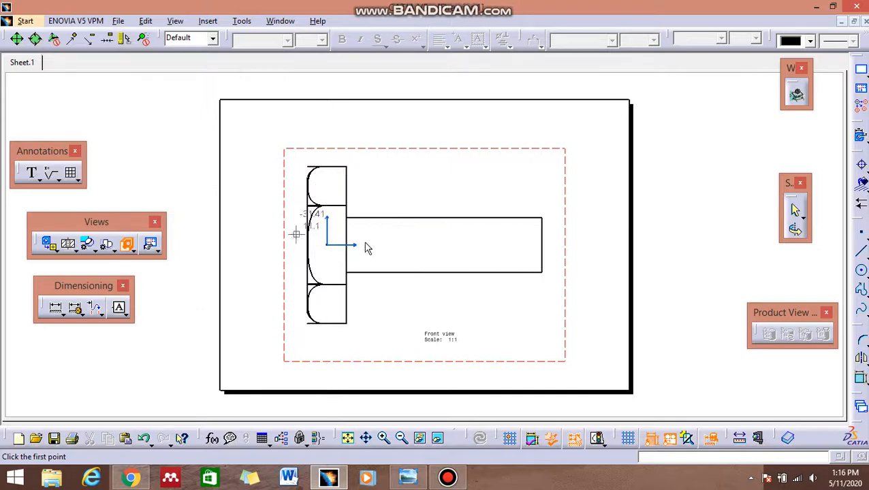
left_click(315, 189)
left_click(345, 188)
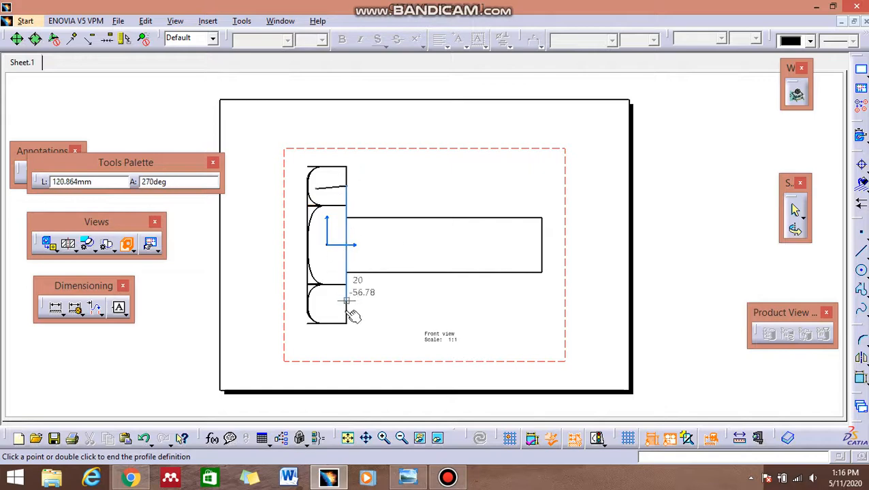
left_click(345, 301)
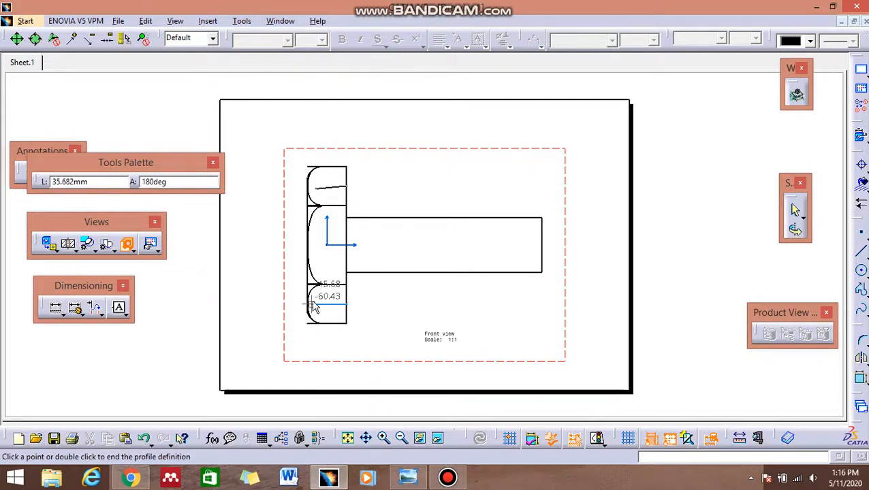
left_click(314, 305)
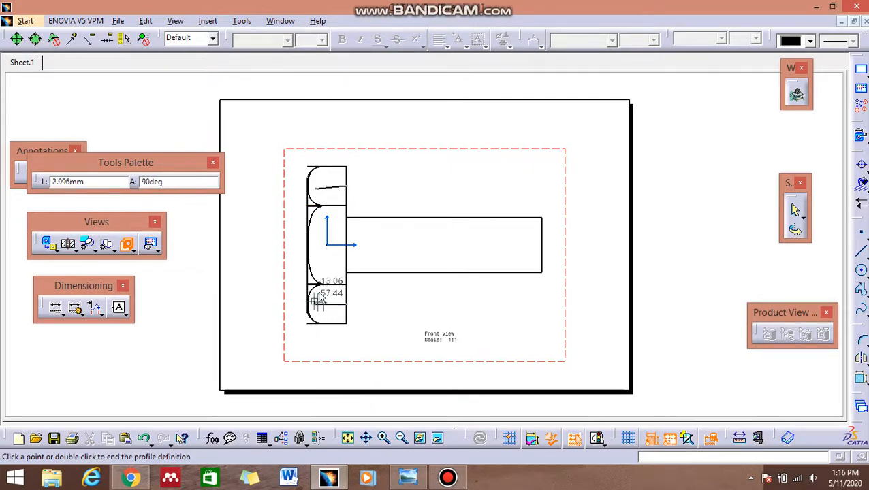
left_click(313, 282)
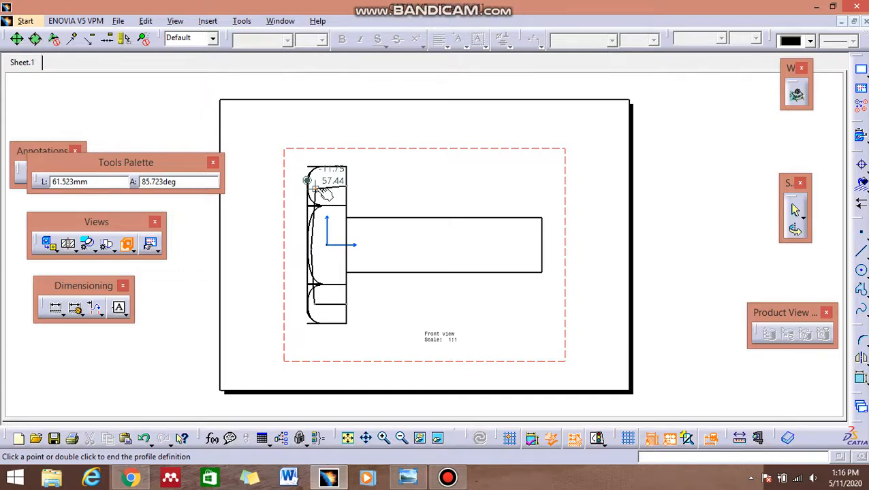
double_click(325, 194)
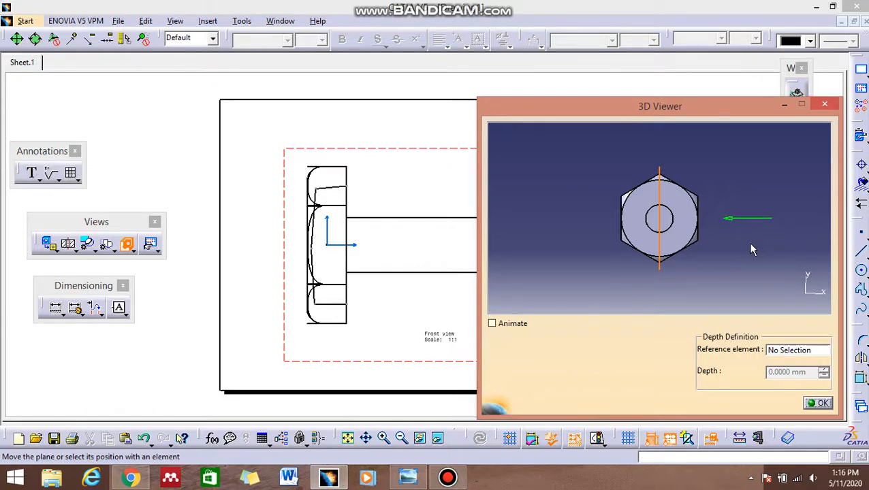
- Position the breakout's cutting plane lengthwise through the bolt's hole in the 3D Viewer, generate the breakout view, and undo it
middle_click_drag(748, 242, 670, 256)
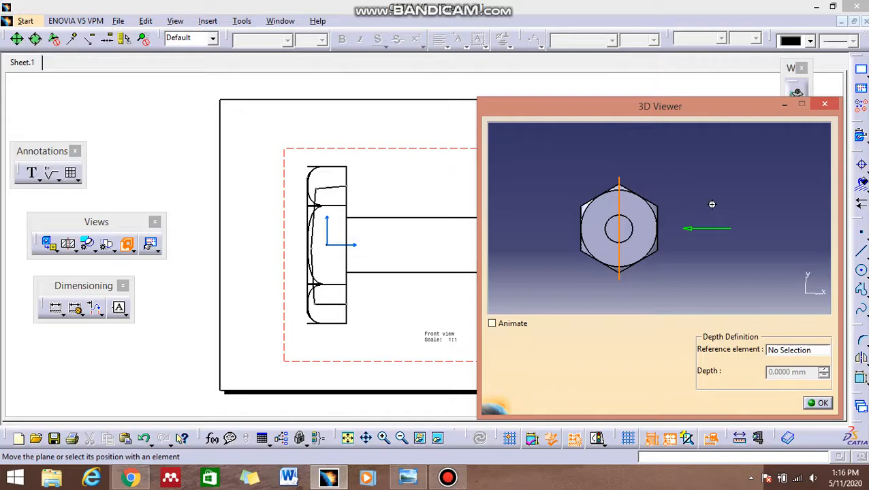
middle_click_drag(713, 209, 678, 218)
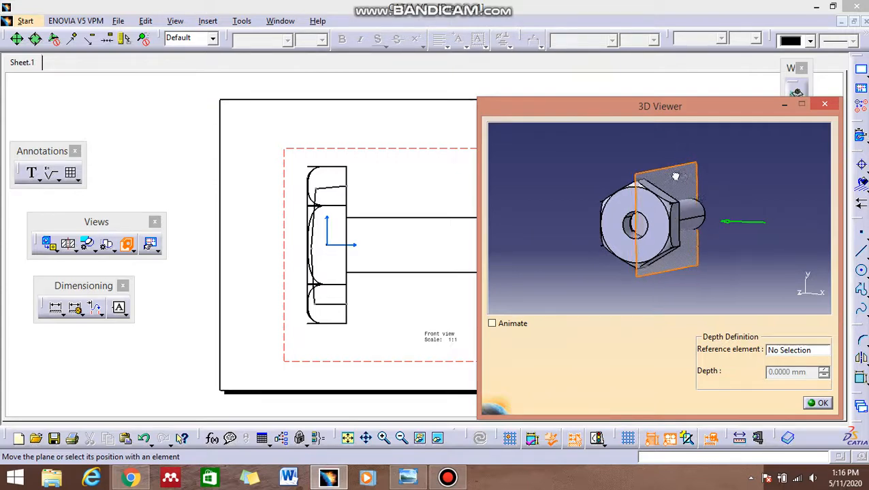
left_click_drag(665, 170, 651, 201)
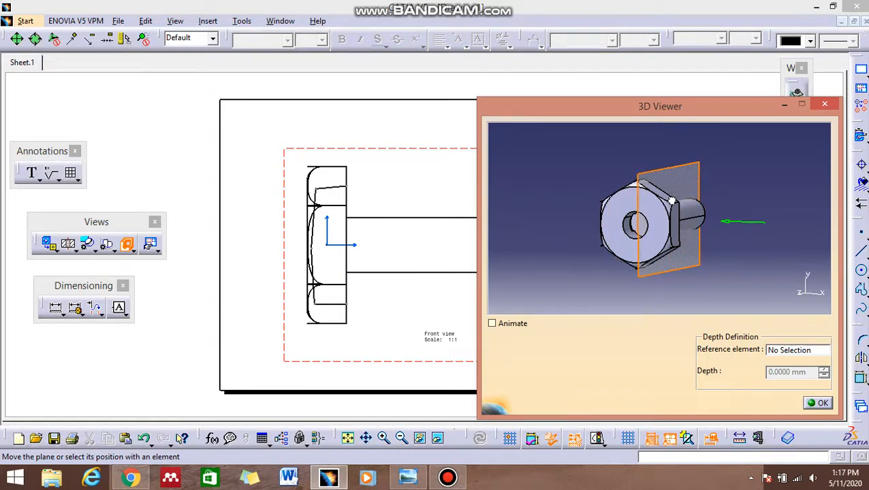
left_click_drag(661, 203, 667, 202)
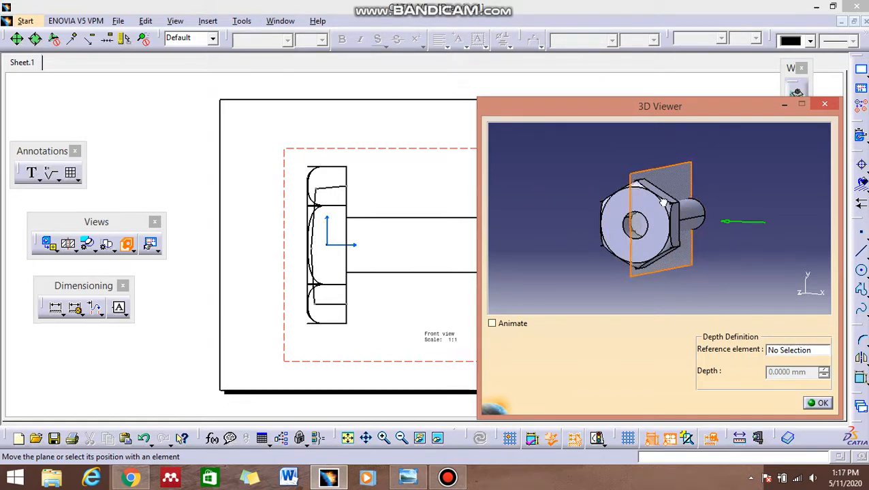
middle_click_drag(709, 245, 715, 282)
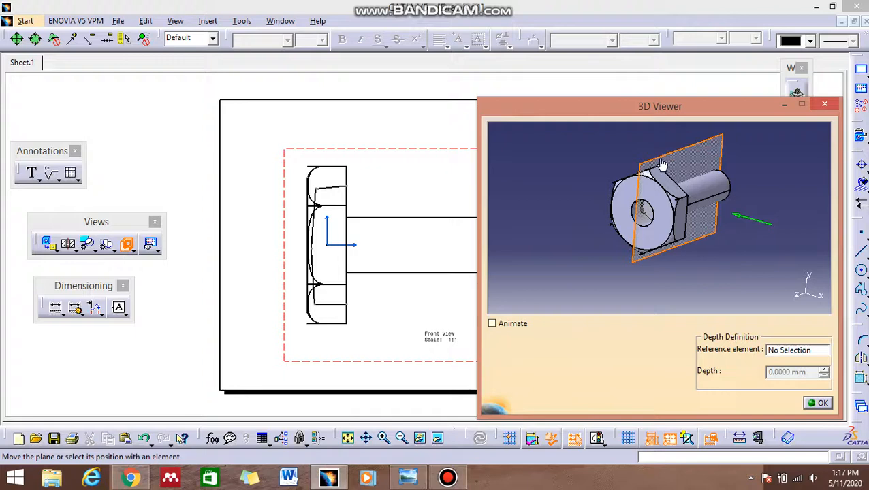
left_click_drag(661, 164, 671, 166)
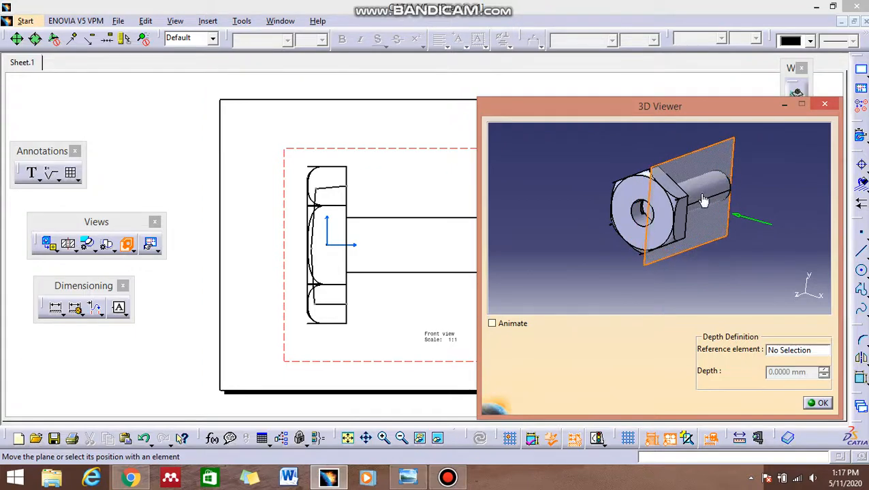
middle_click_drag(704, 198, 692, 180)
left_click_drag(691, 174, 689, 179)
middle_click_drag(684, 178, 677, 207)
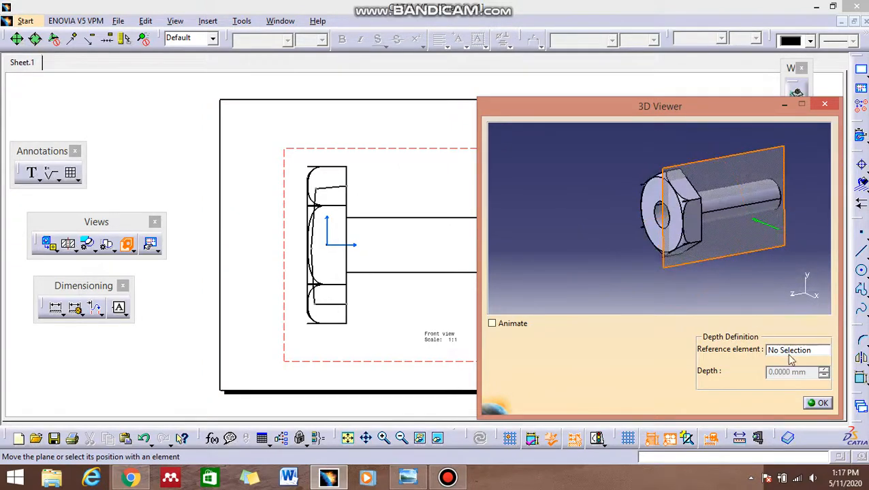
left_click(817, 403)
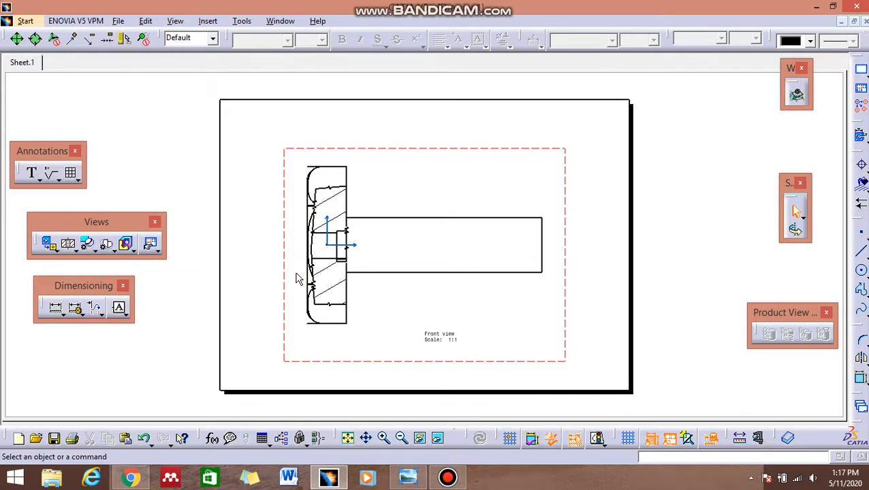
key("ctrl+z")
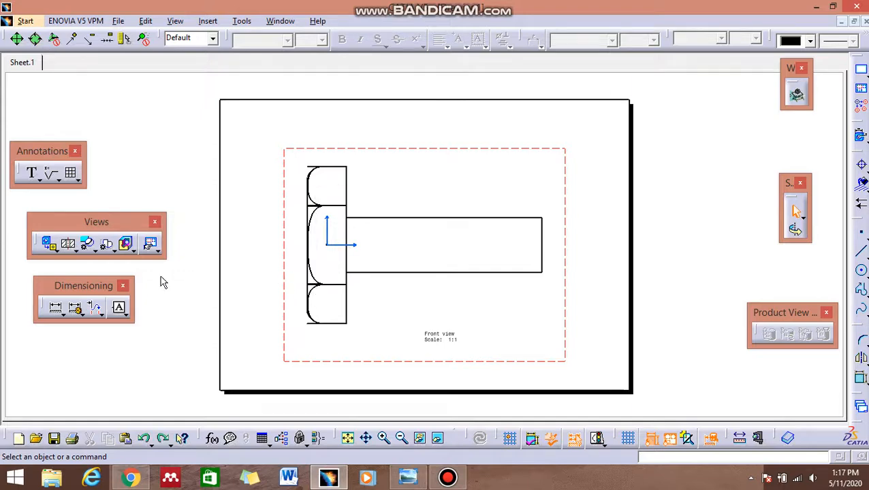
- Add a 3D clipping to the front view with a Back Clipping Plane centred at about X 39 mm, Y 2.4 mm, and undo it
left_click(156, 249)
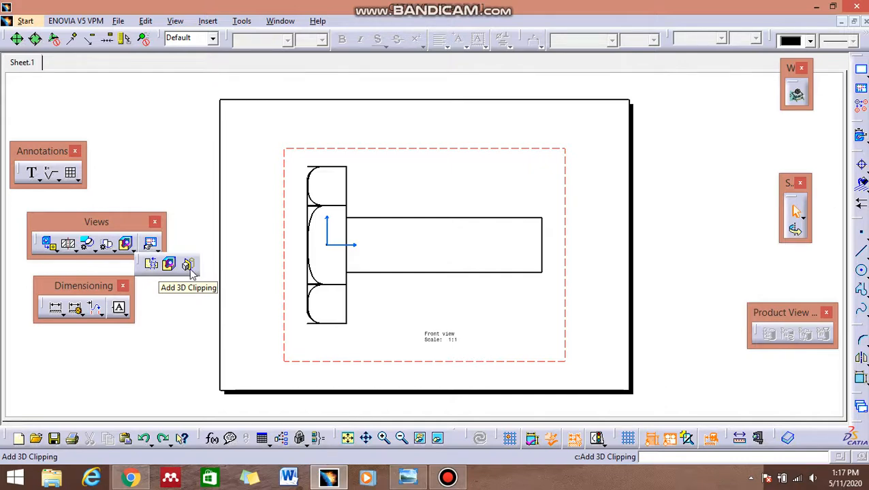
left_click(191, 271)
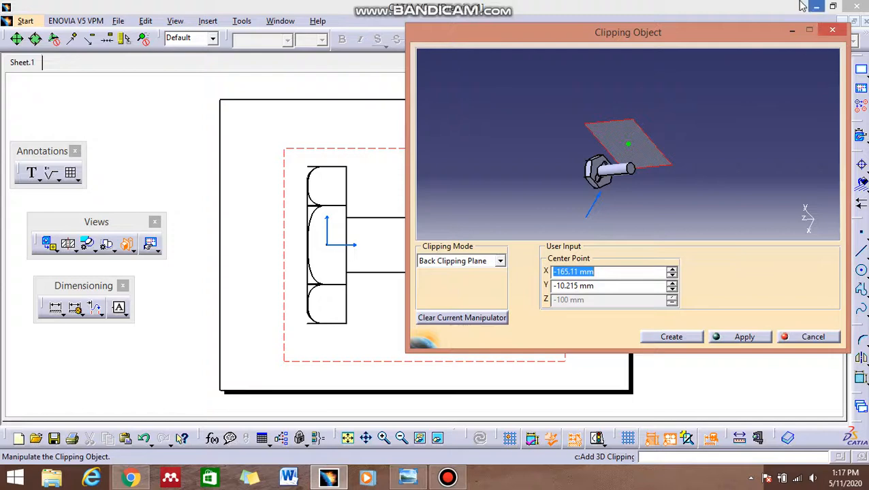
left_click_drag(699, 39, 727, 47)
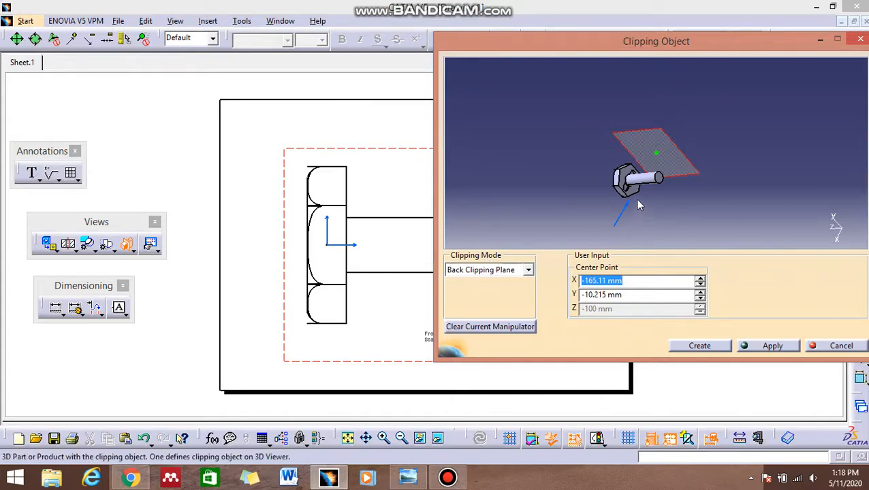
left_click_drag(659, 158, 636, 179)
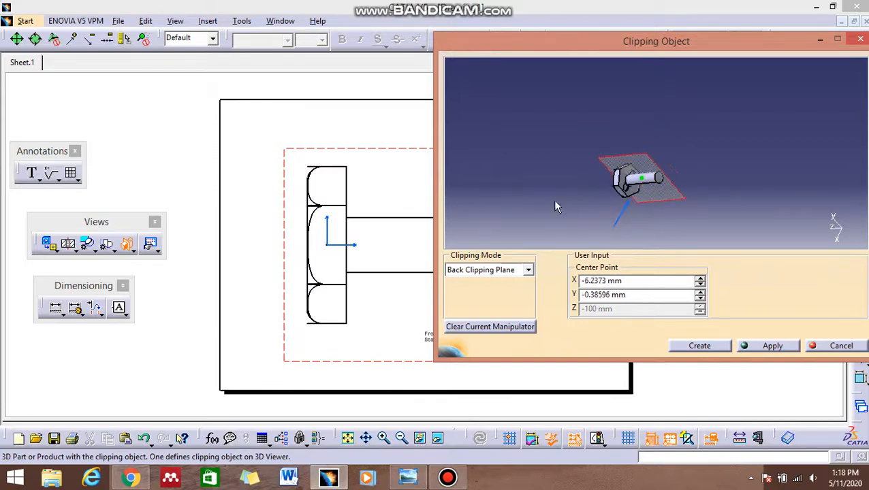
middle_click_drag(552, 199, 585, 163)
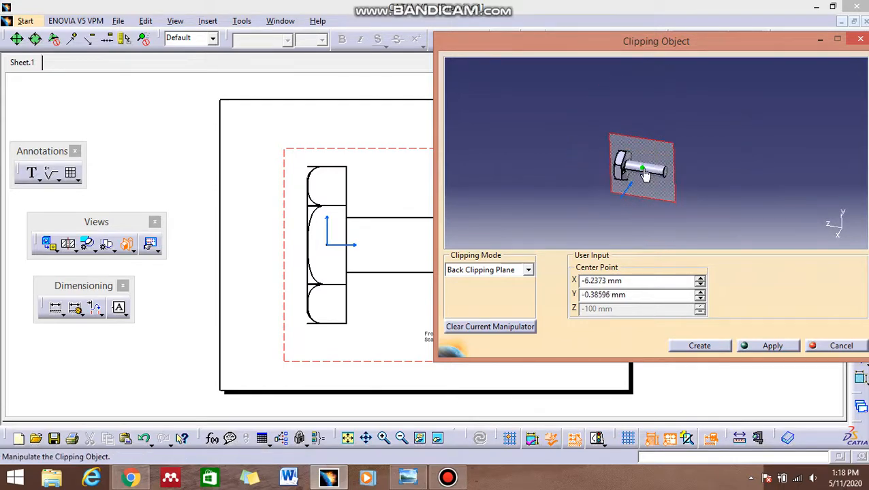
mouse_move(643, 175)
left_mouse_down()
mouse_move(618, 172)
mouse_move(638, 176)
mouse_move(620, 172)
mouse_move(627, 180)
left_mouse_up()
middle_click_drag(668, 184, 648, 185)
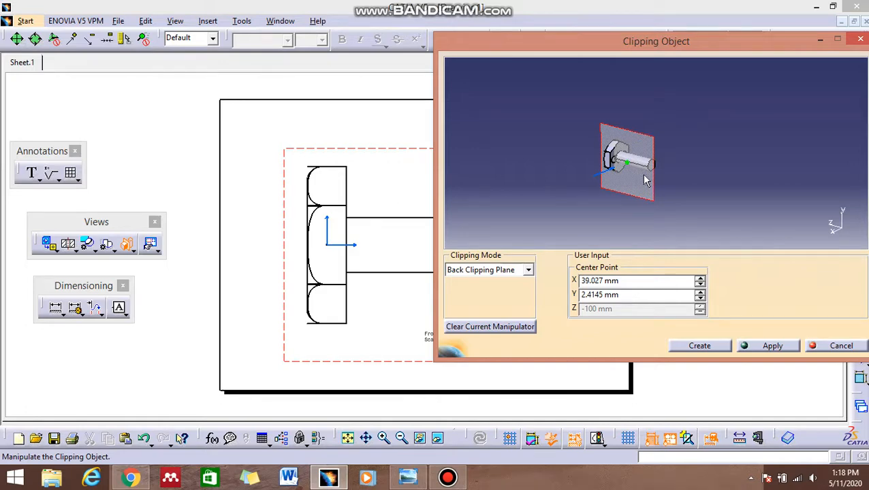
left_click(773, 346)
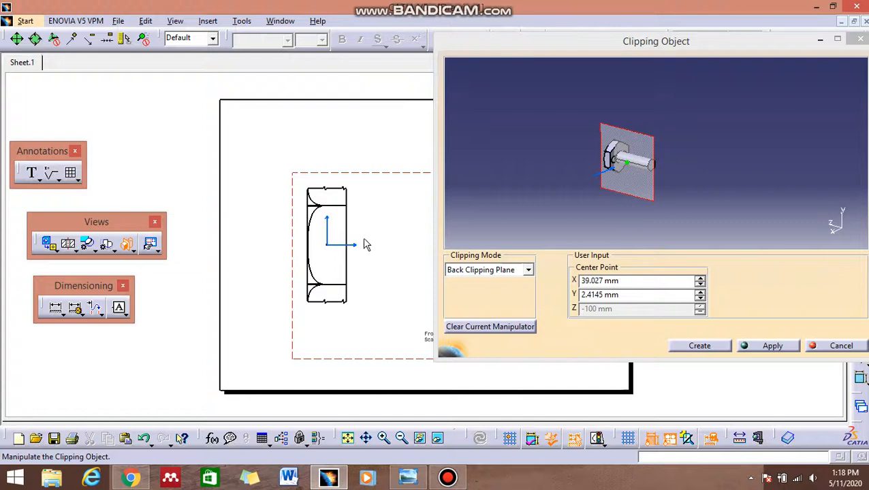
left_click(697, 346)
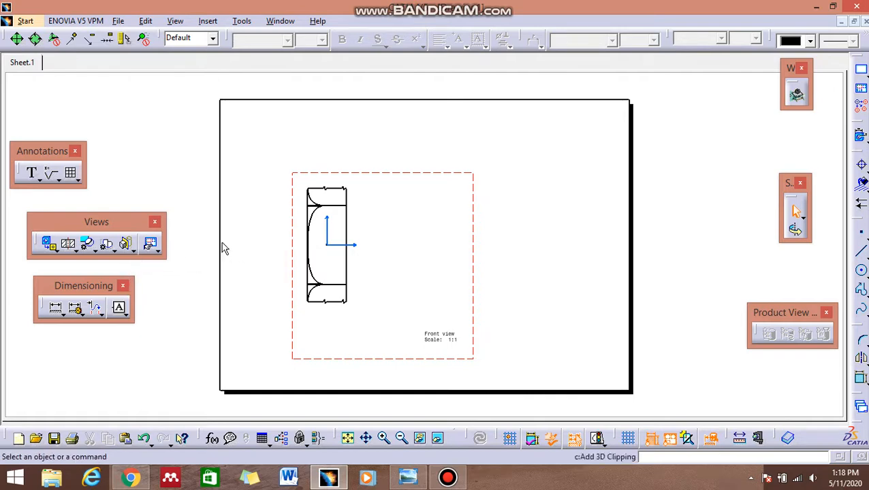
key("ctrl+z")
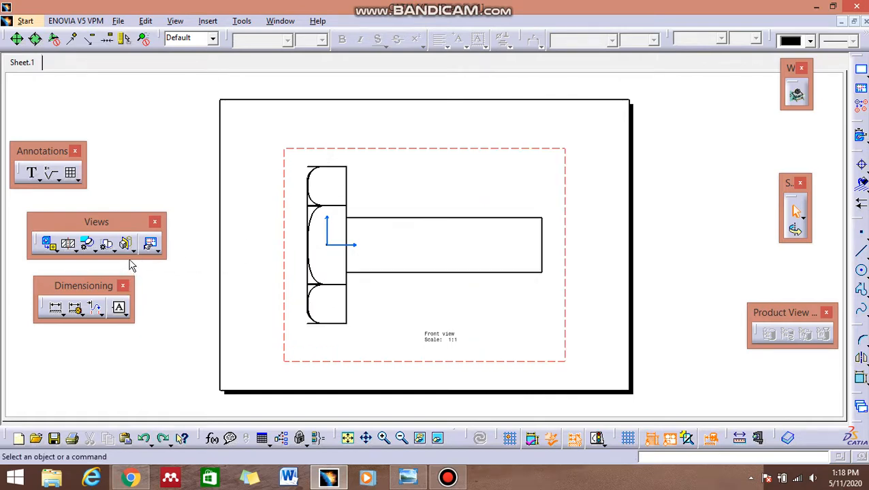
- Set up a 3D clipping in Clipping By Slice mode, about 30 mm long and centred at about X 13.4 mm, Y 0.8 mm
left_click(130, 249)
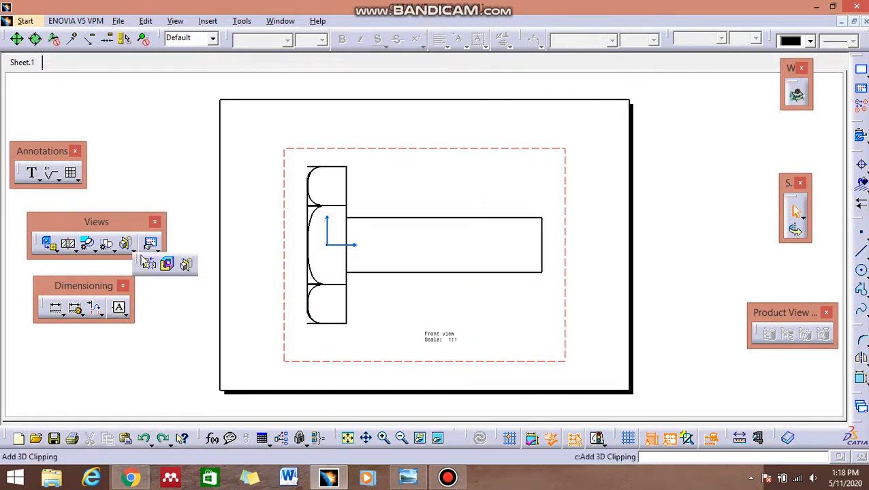
left_click(194, 266)
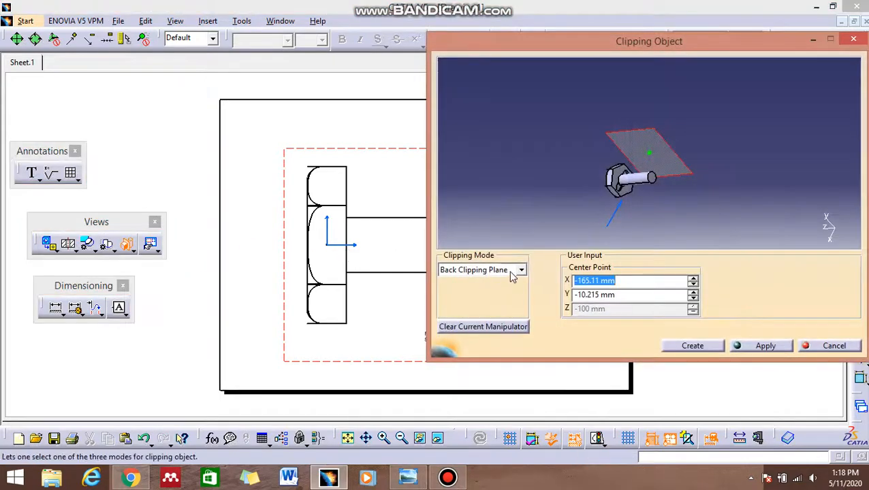
left_click(514, 271)
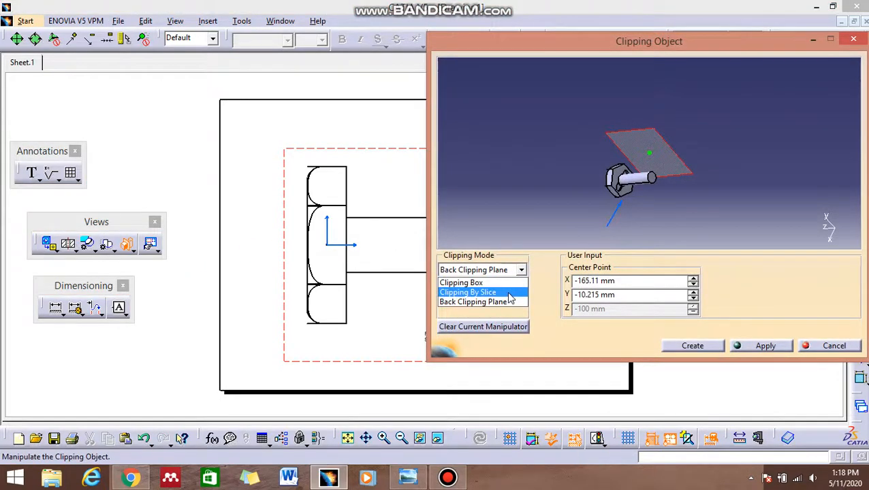
left_click(509, 293)
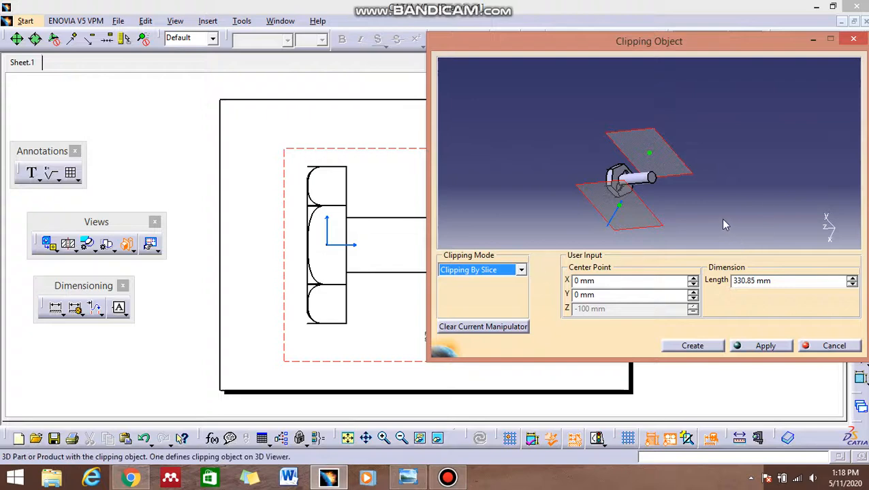
middle_click_drag(721, 218, 699, 227)
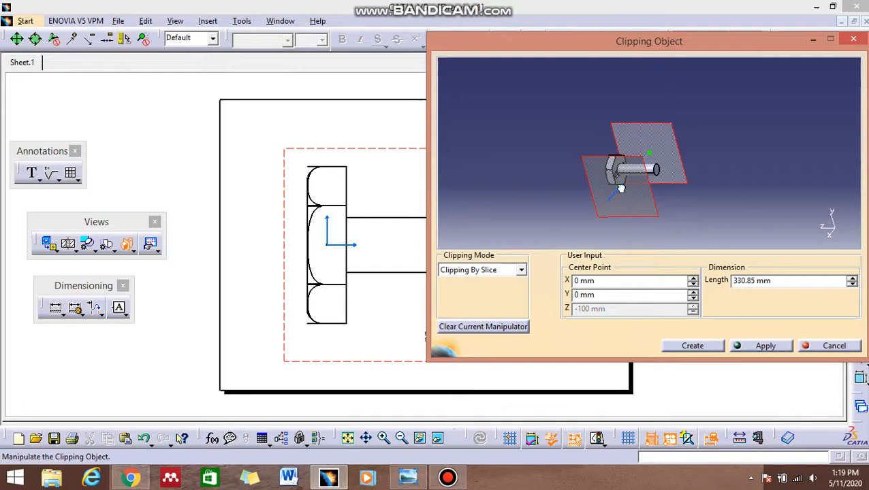
left_click_drag(620, 188, 630, 171)
middle_click_drag(641, 173, 646, 194)
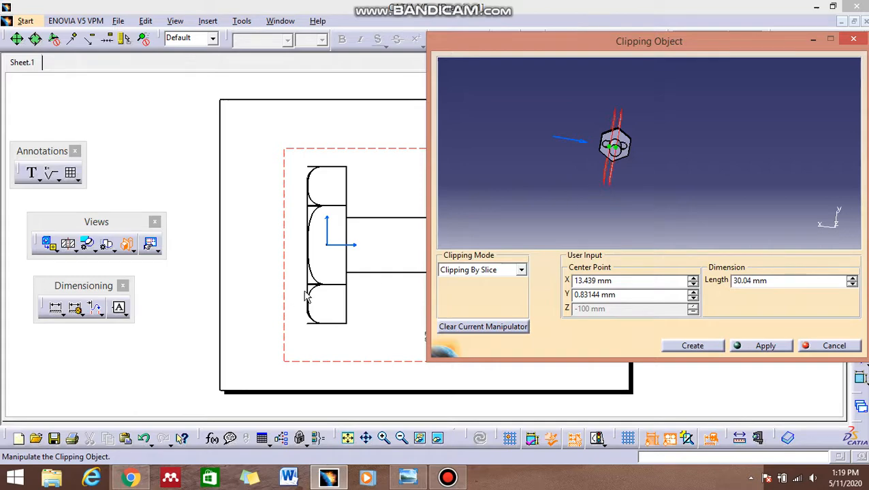
middle_click_drag(536, 211, 567, 224)
middle_click_drag(610, 228, 625, 191)
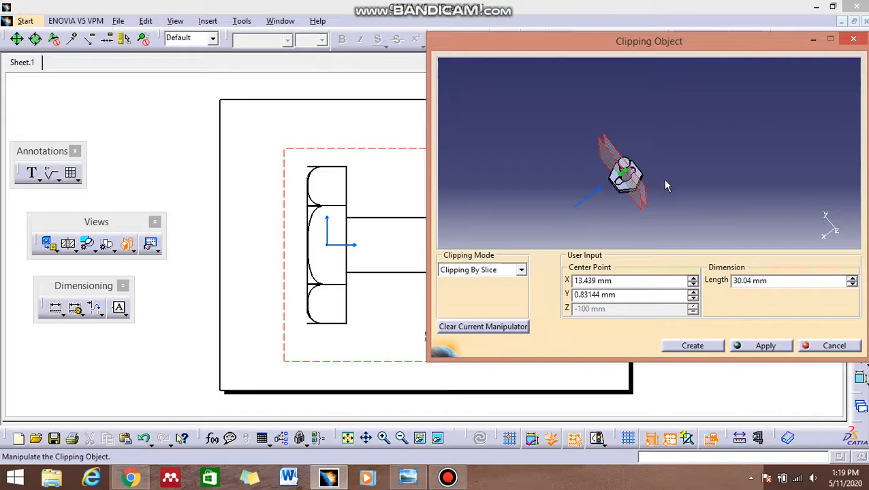
middle_click_drag(667, 188, 708, 201)
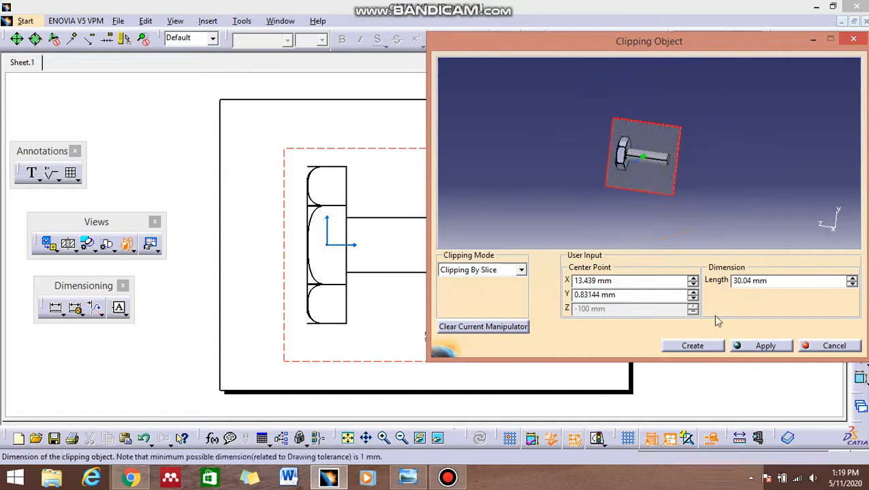
- Apply and create the slice clipping on the front view, and undo it
left_click(764, 349)
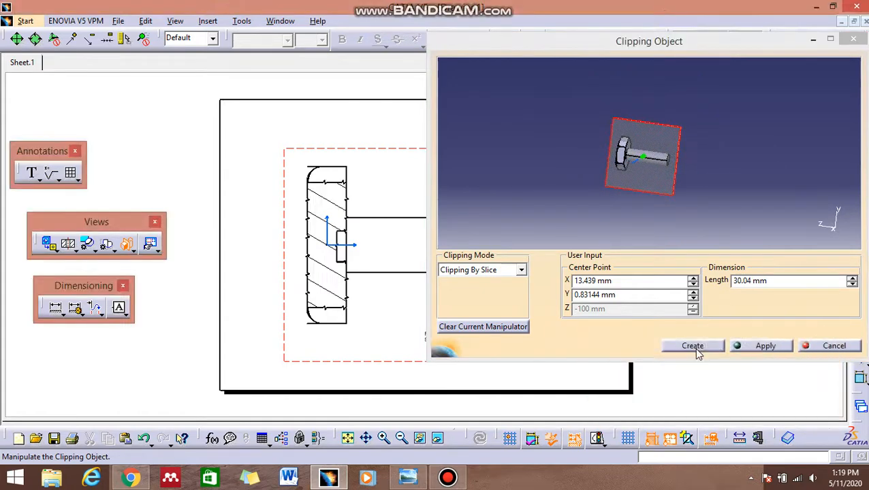
left_click(694, 347)
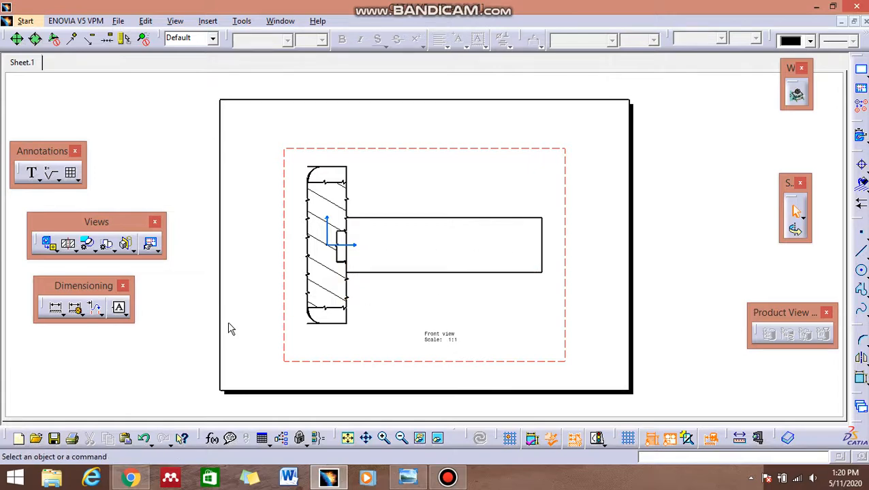
key("ctrl+z")
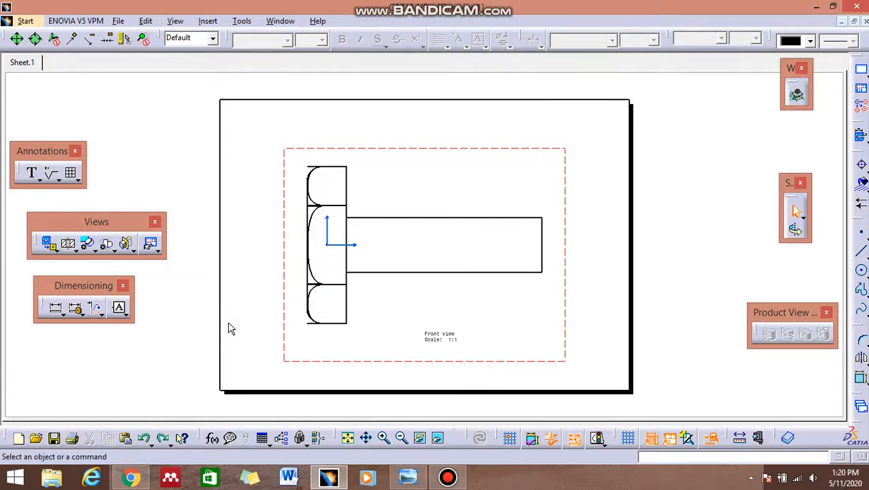
- Create a Clipping Box on the front view about 90.5 mm long and 83.4 mm high, centred at about X -3.8 mm, Y -3.5 mm
left_click(133, 249)
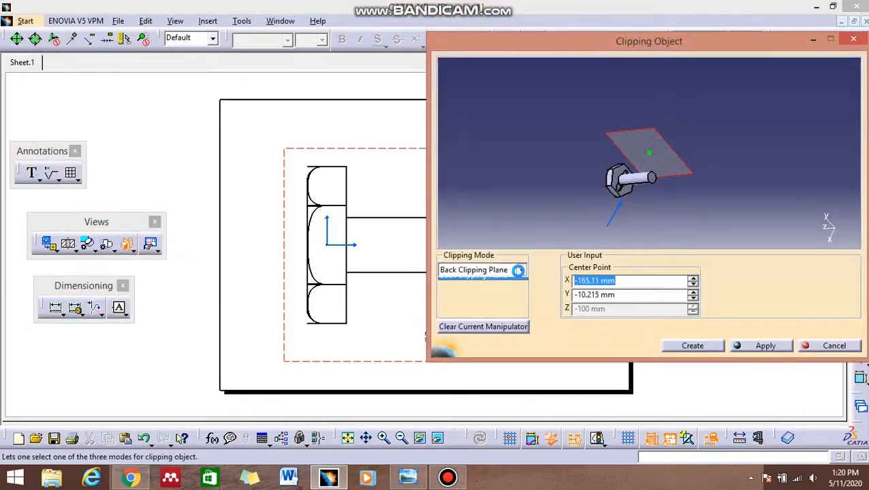
left_click(520, 269)
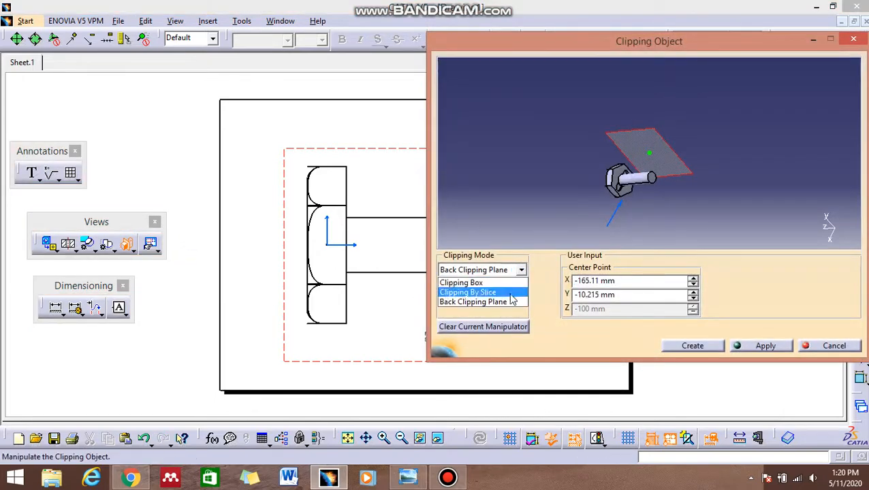
left_click(500, 283)
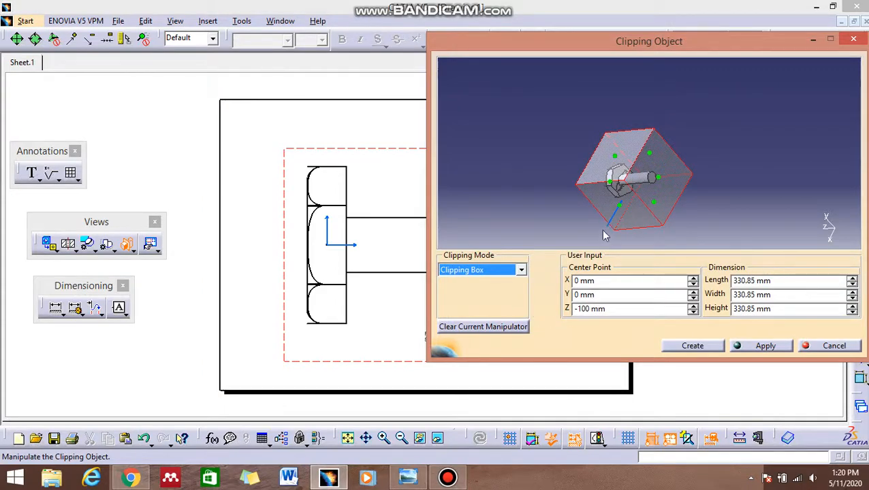
left_click_drag(620, 214, 665, 194)
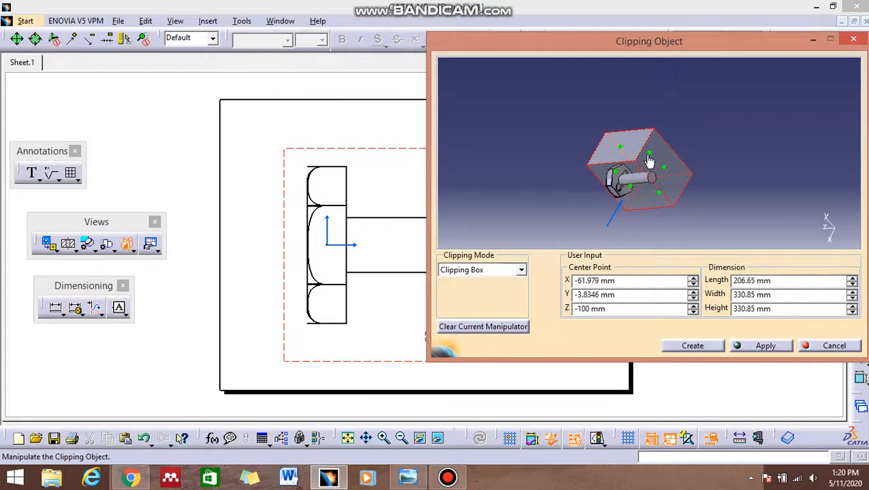
left_click_drag(647, 156, 631, 197)
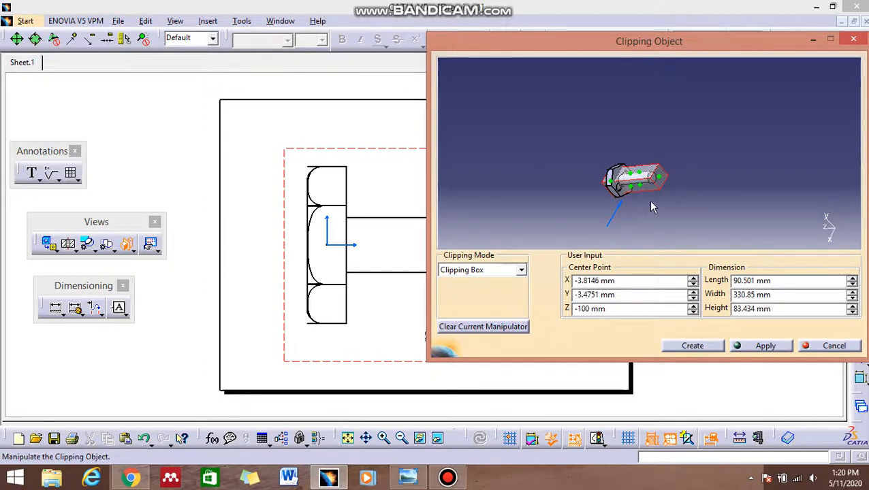
middle_click_drag(648, 200, 610, 160)
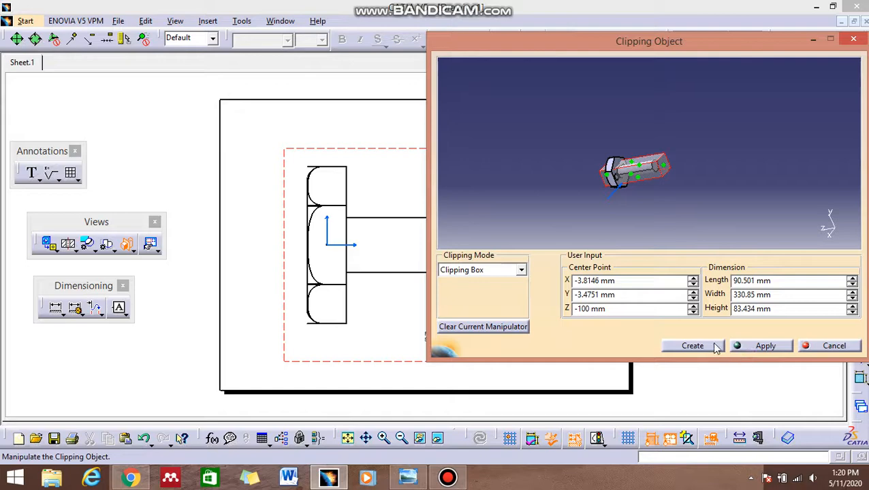
left_click(735, 348)
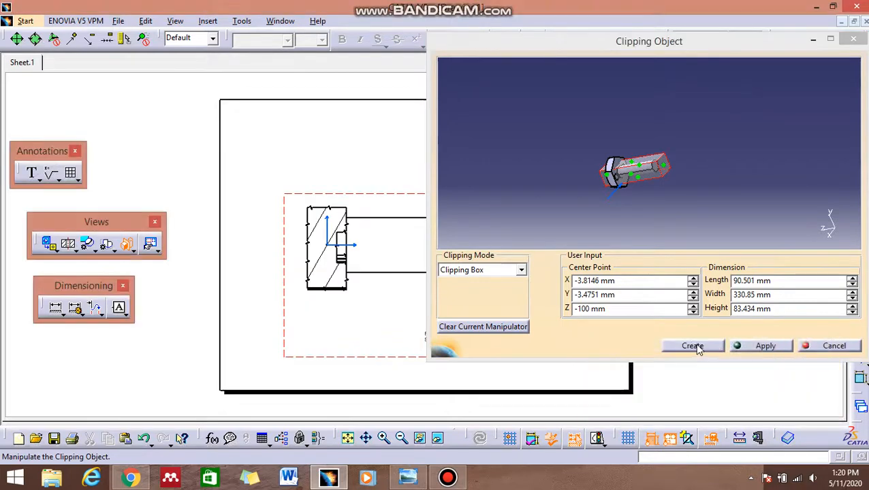
left_click(687, 346)
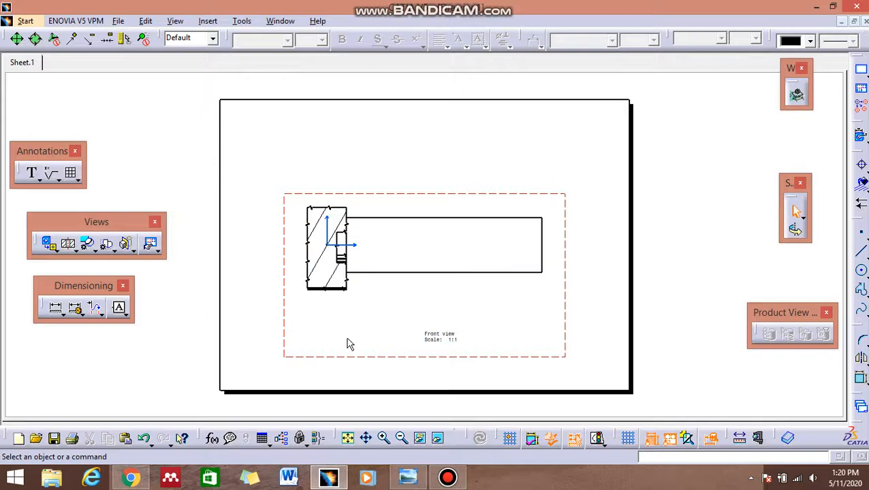
left_click(133, 251)
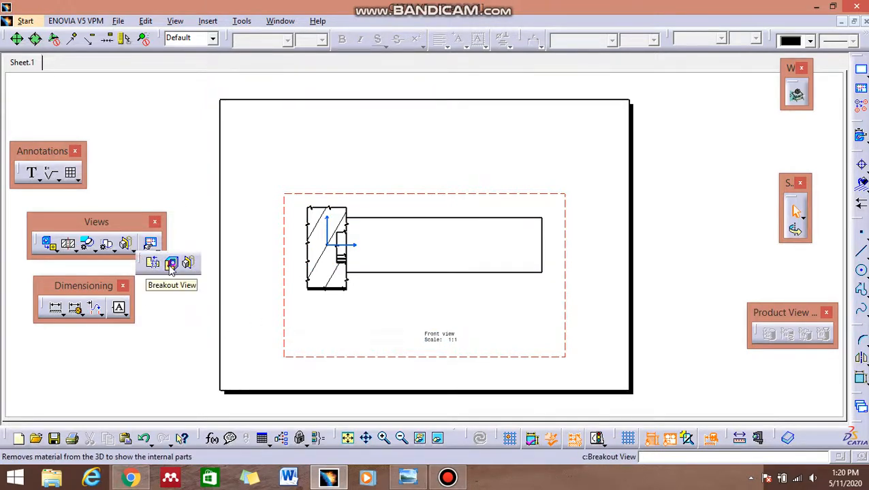